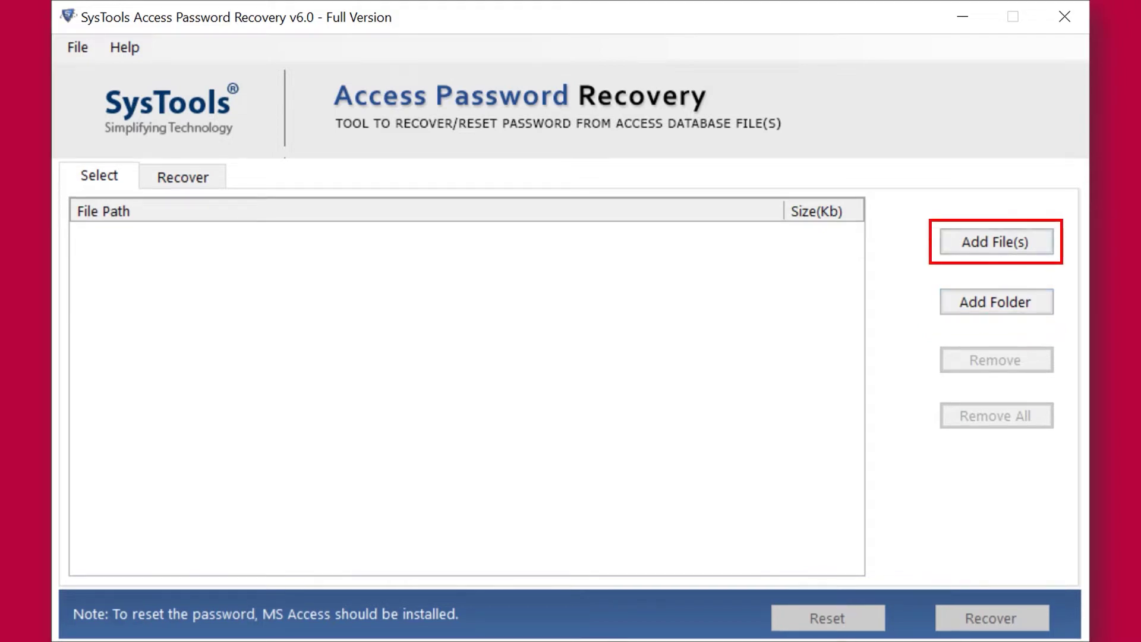
Step: In E:\Files\Access Files, select the nine .mdb files starting from 18character.mdb
left_click(996, 242)
scroll(580, 321, "down", 3)
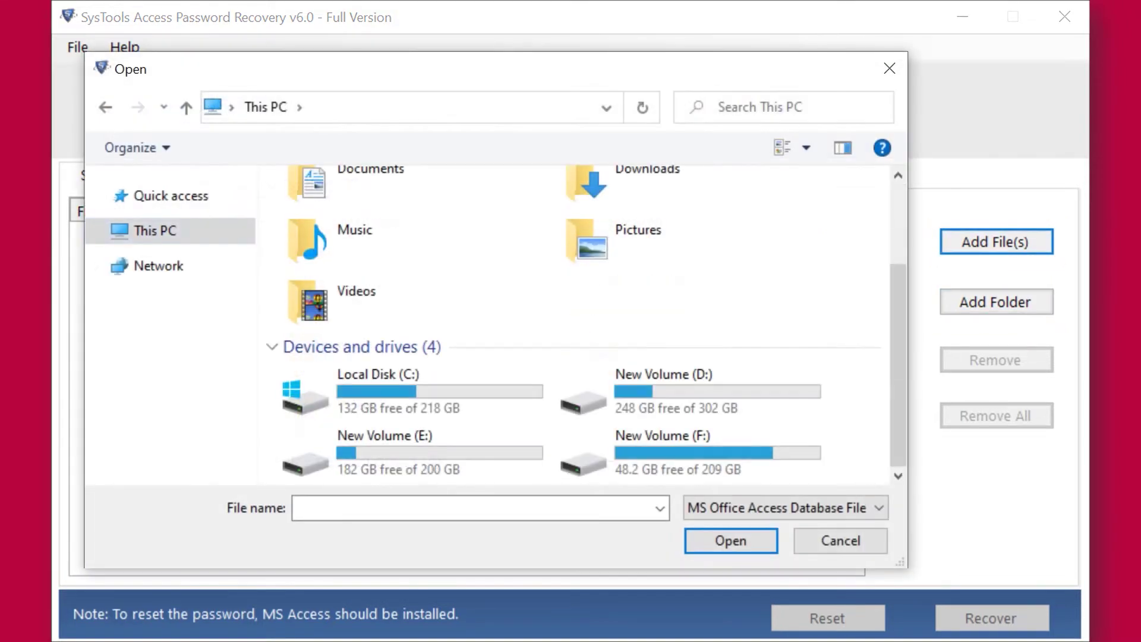
double_click(384, 438)
double_click(314, 234)
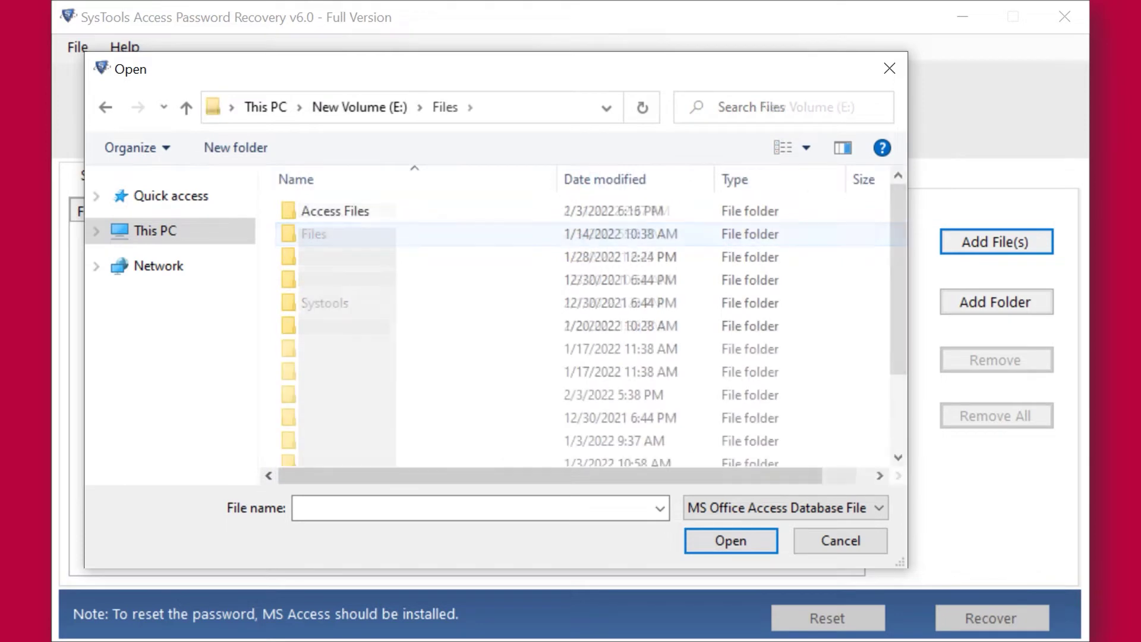
double_click(321, 211)
left_click(349, 210)
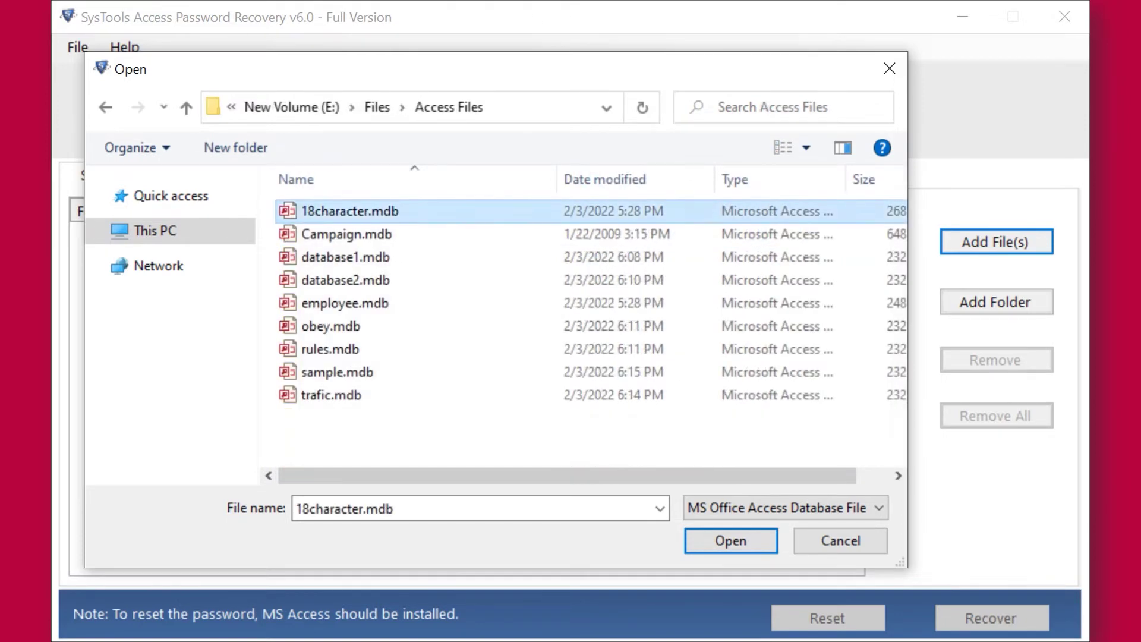
key("shift+Down")
key("shift+Down")
key("shift+Down")
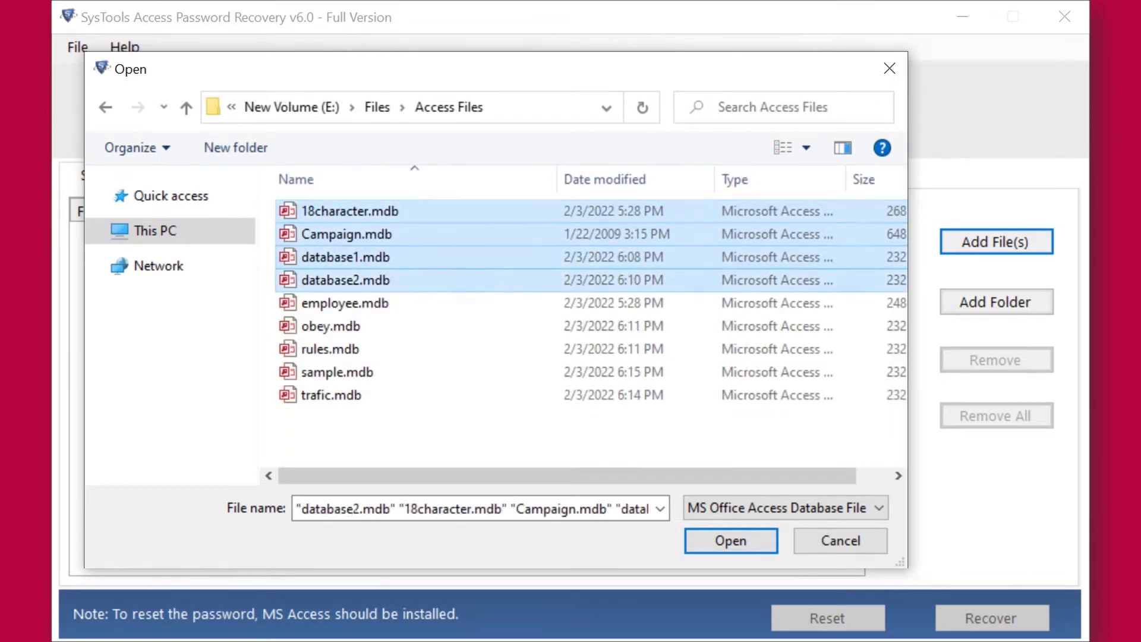
key("shift+Down")
key("shift+Down")
key("shift+Down")
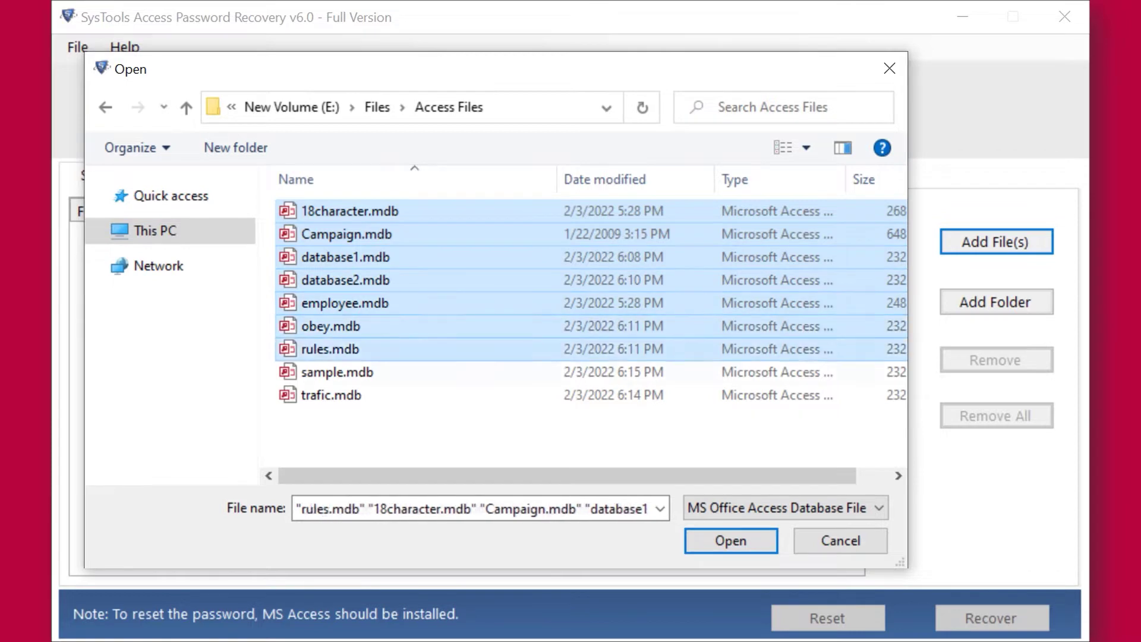
key("shift+Down")
key("shift+Down")
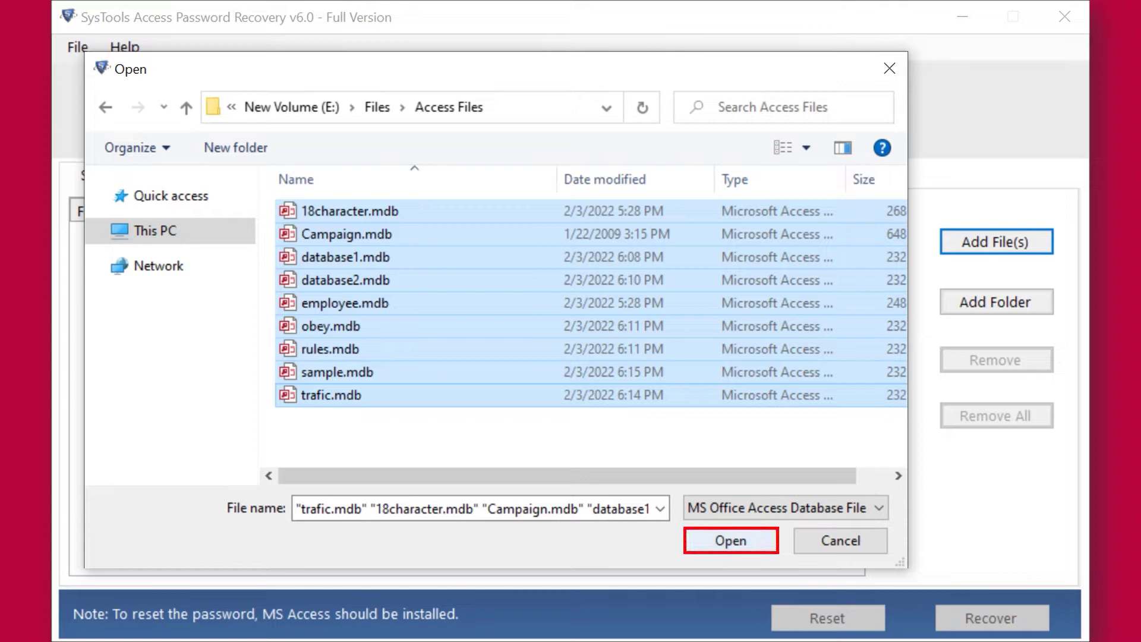
Step: Add the nine selected databases, remove 18character.mdb, then confirm clearing the whole list
key("Return")
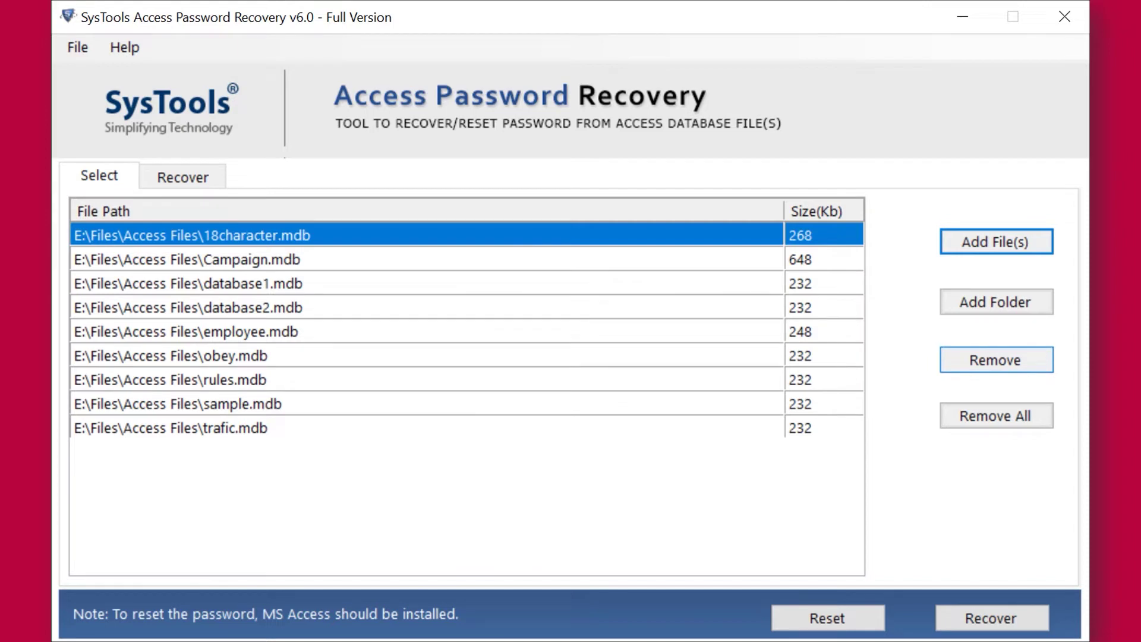
left_click(996, 359)
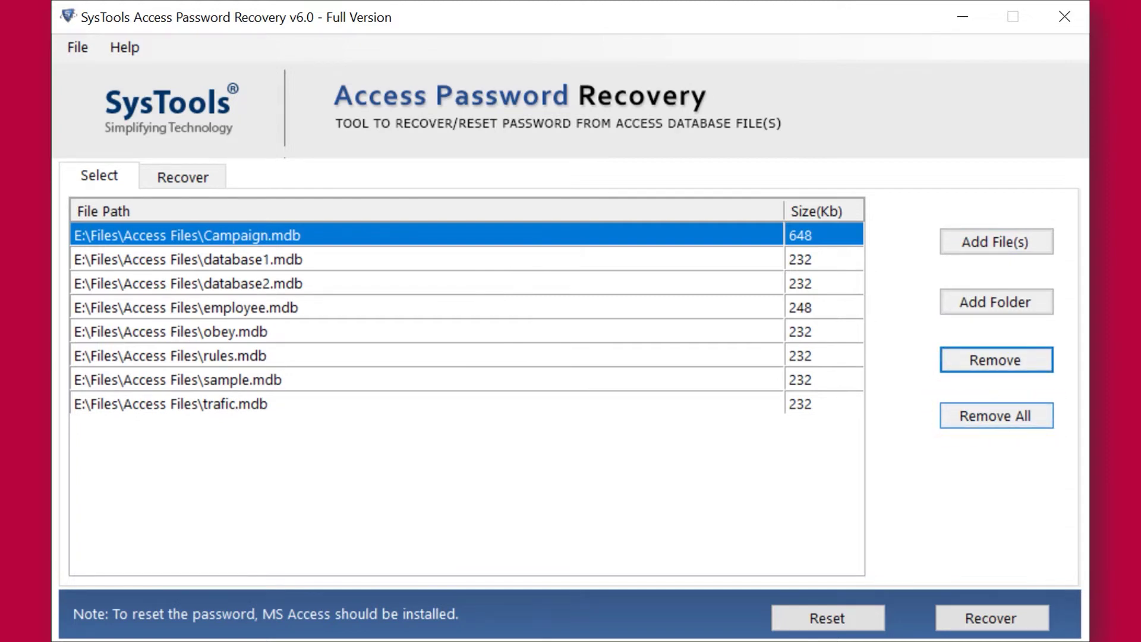
left_click(996, 416)
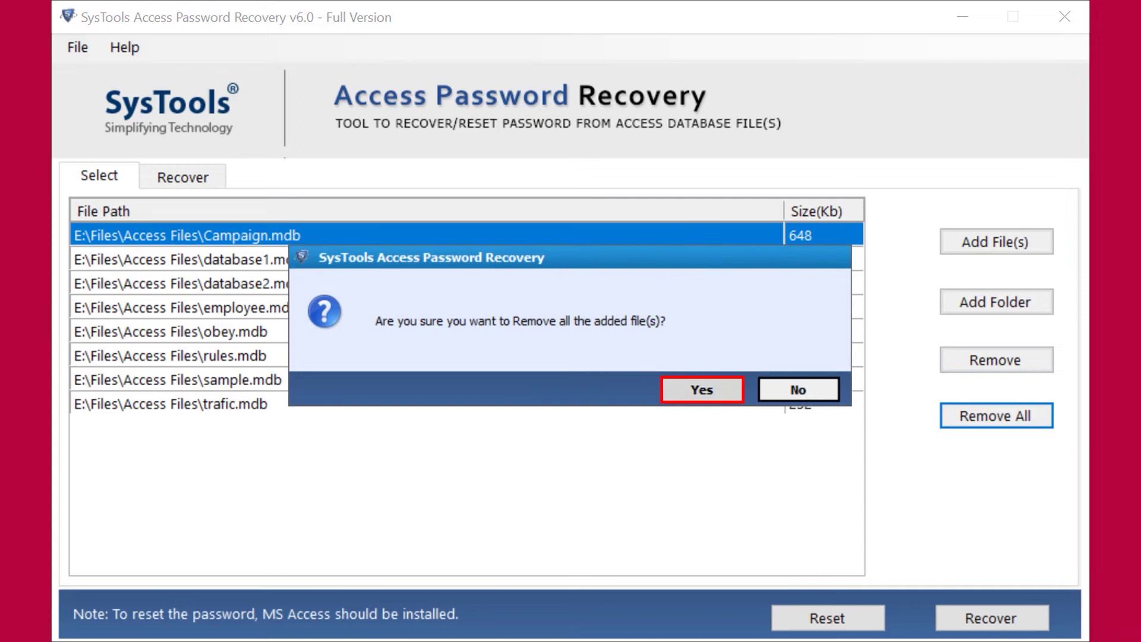
key("Return")
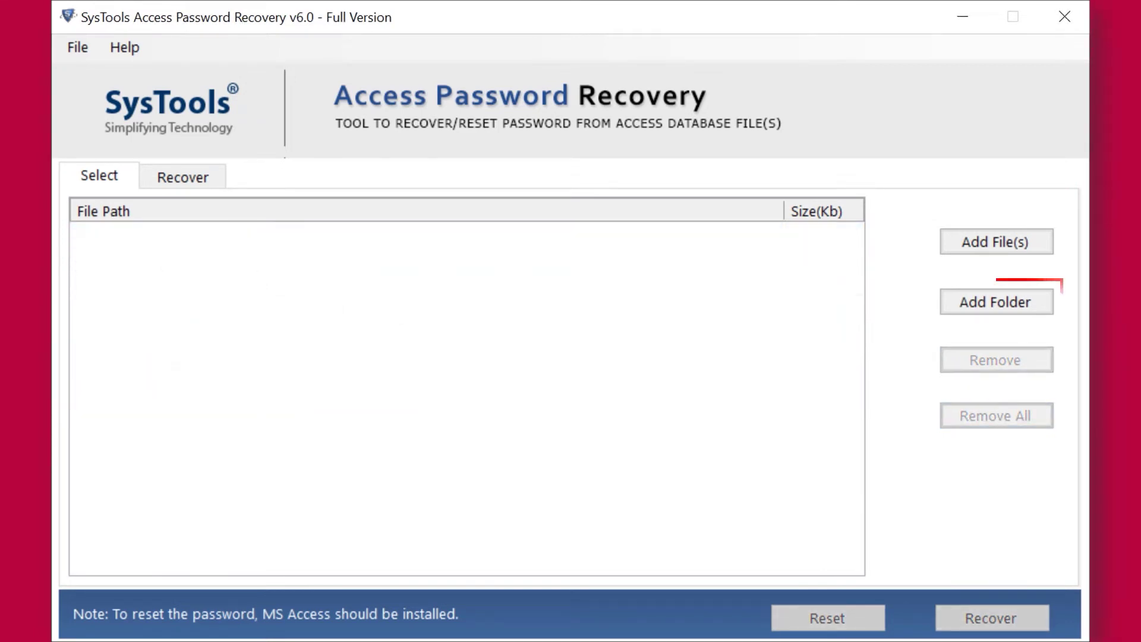
Step: Begin adding a whole folder of databases with Add Folder
left_click(996, 302)
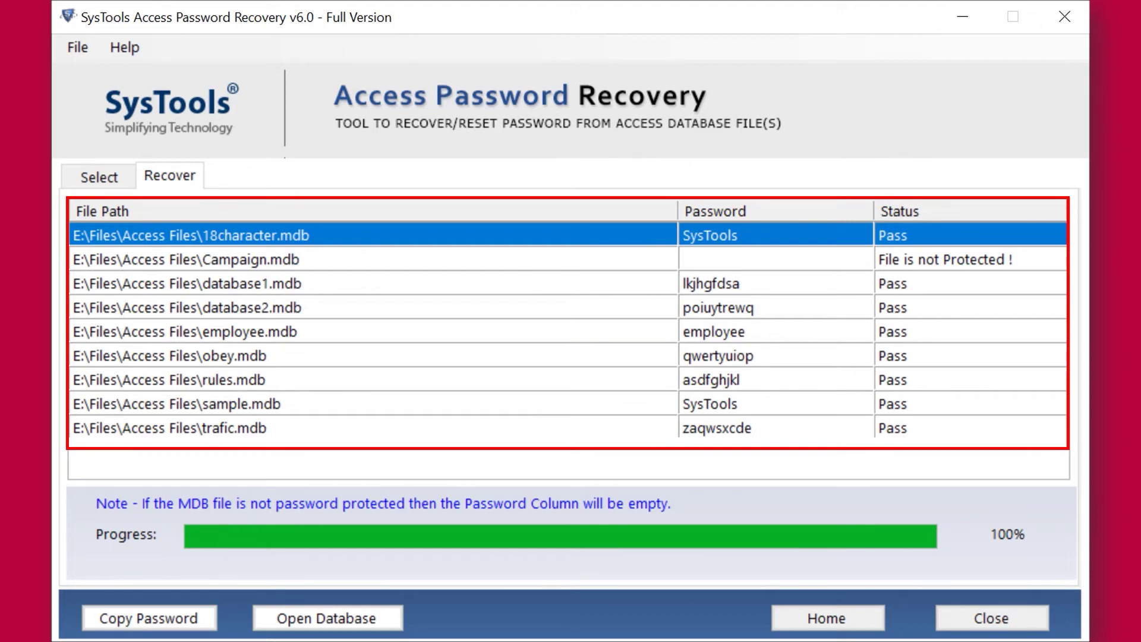
Step: Select the rules.mdb row in the recovery results
key("Down")
key("Down")
key("Down")
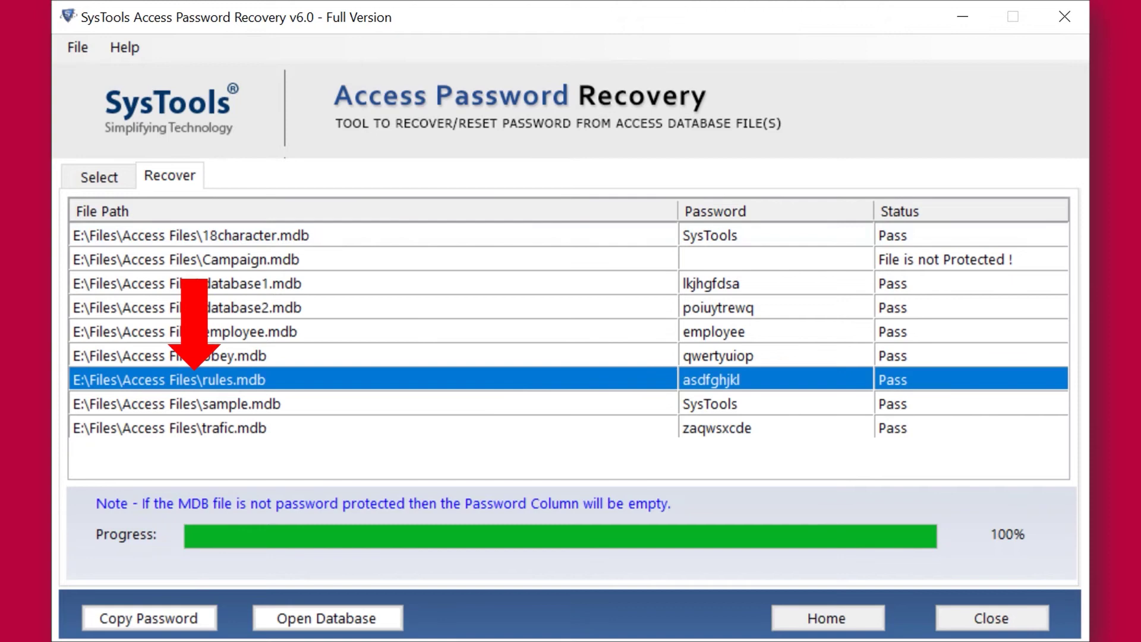